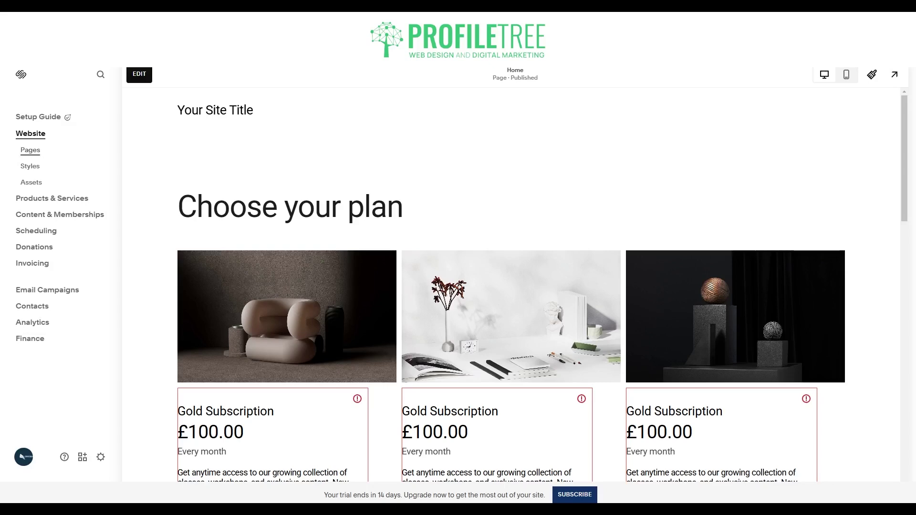
# Open the site-wide SEO appearance settings by way of the Home page's SEO settings
pyautogui.click(25, 152)
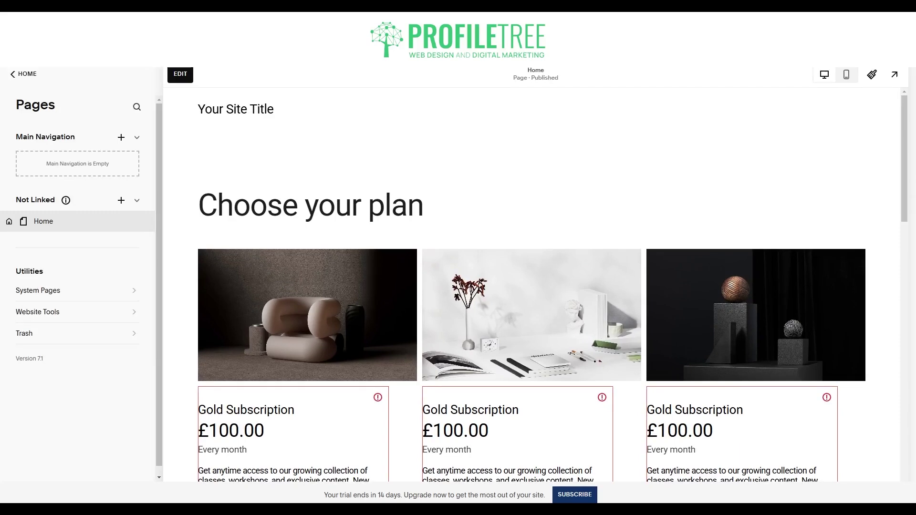
pyautogui.moveTo(9, 222)
pyautogui.click(136, 222)
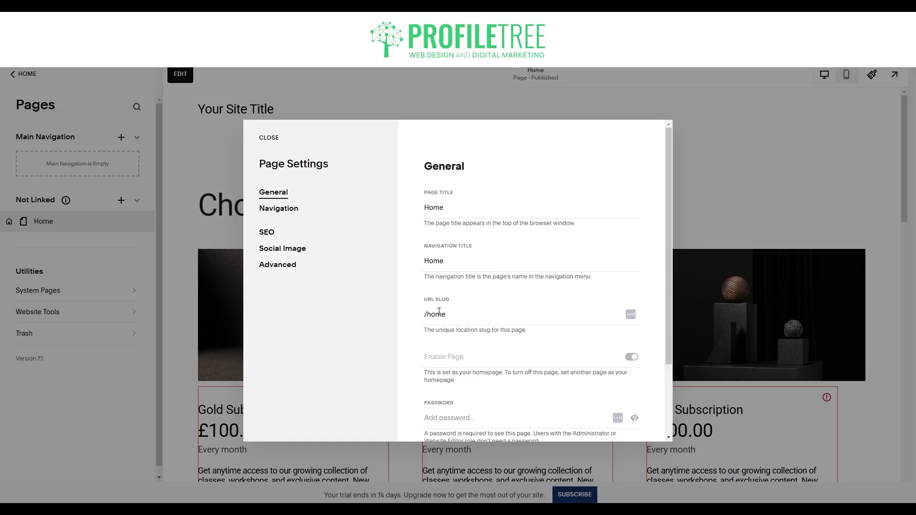
pyautogui.click(266, 236)
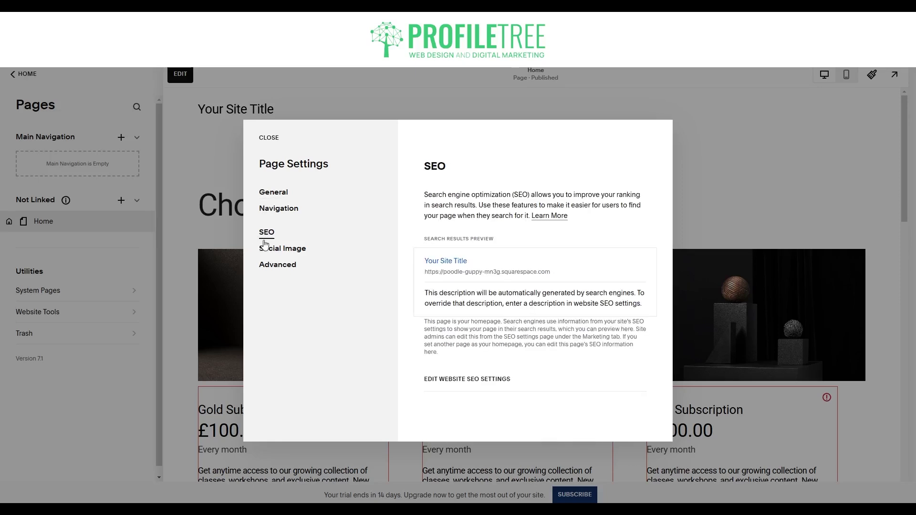
pyautogui.click(450, 382)
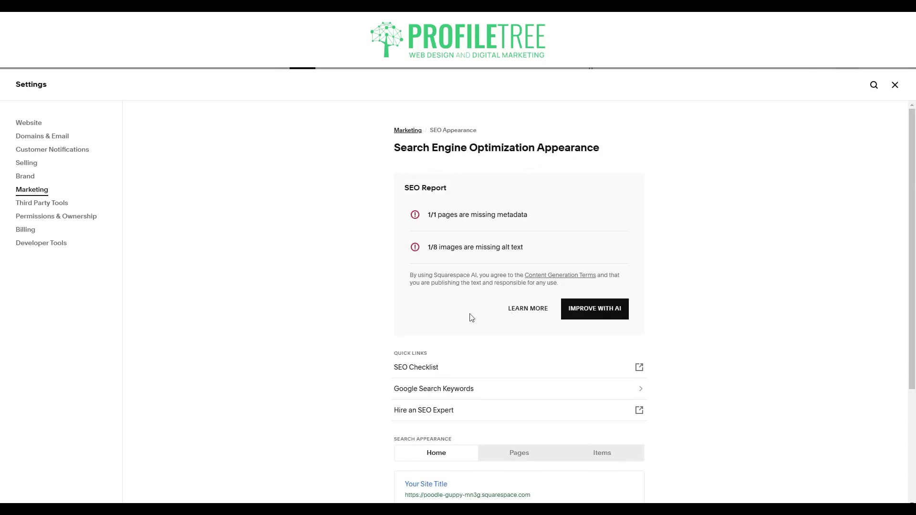
# Set the home SEO title format to "ProfileTree: Web Design, Video Production, Digital Marketing"
pyautogui.scroll(-1, 427, 334)
pyautogui.scroll(-2, 458, 344)
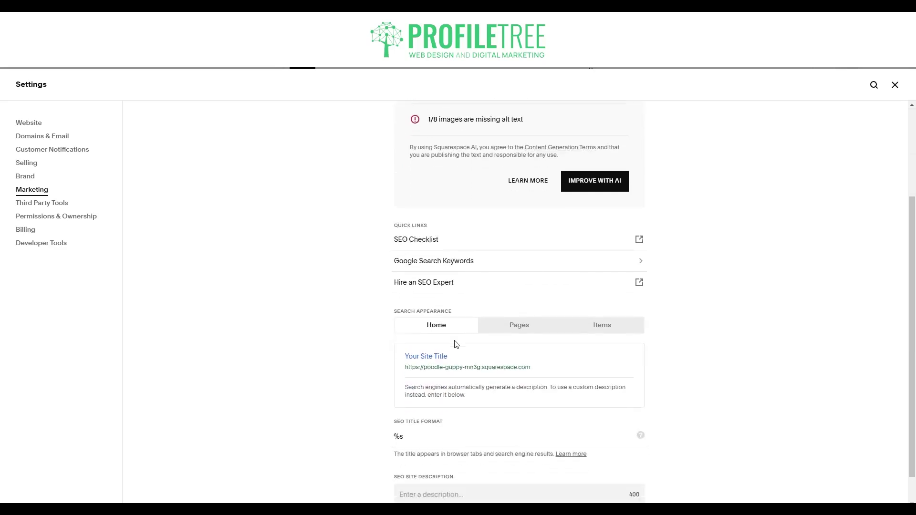
pyautogui.scroll(-1, 444, 331)
pyautogui.scroll(-1, 539, 310)
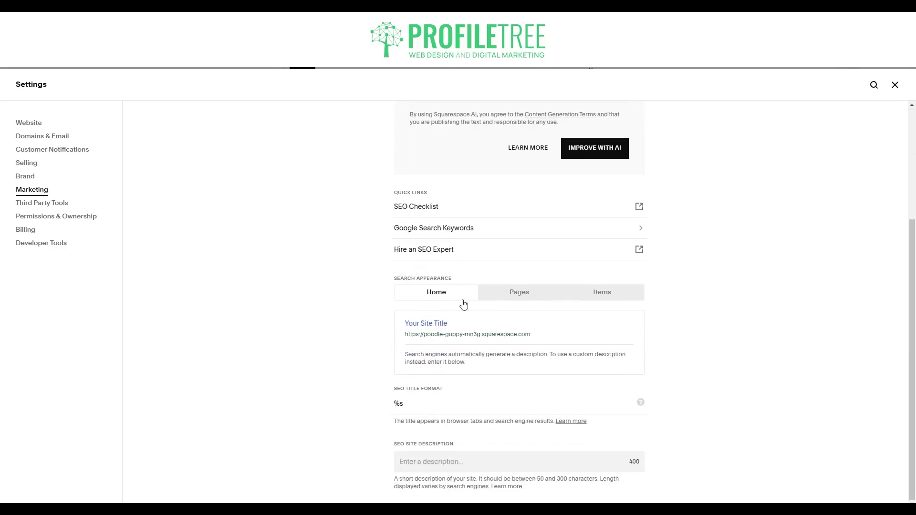
pyautogui.click(404, 403)
pyautogui.moveTo(404, 403); pyautogui.dragTo(355, 406)
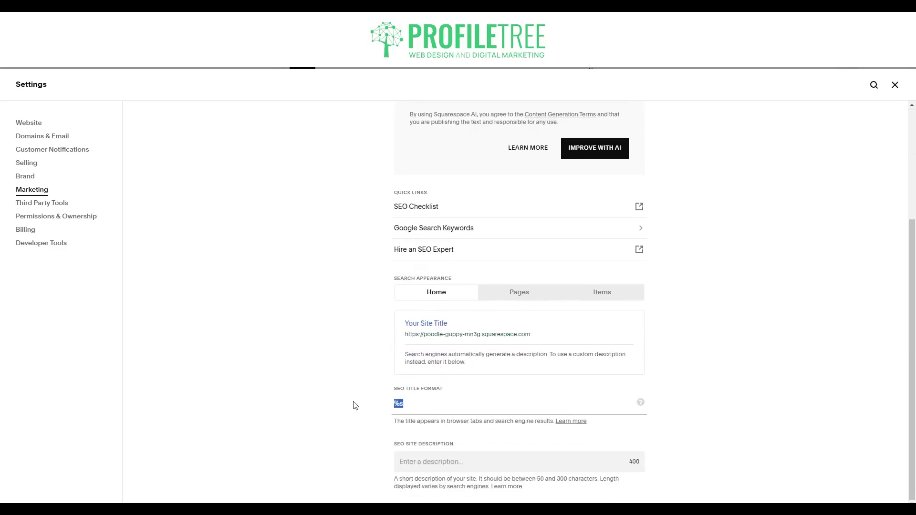
pyautogui.press('BackSpace')
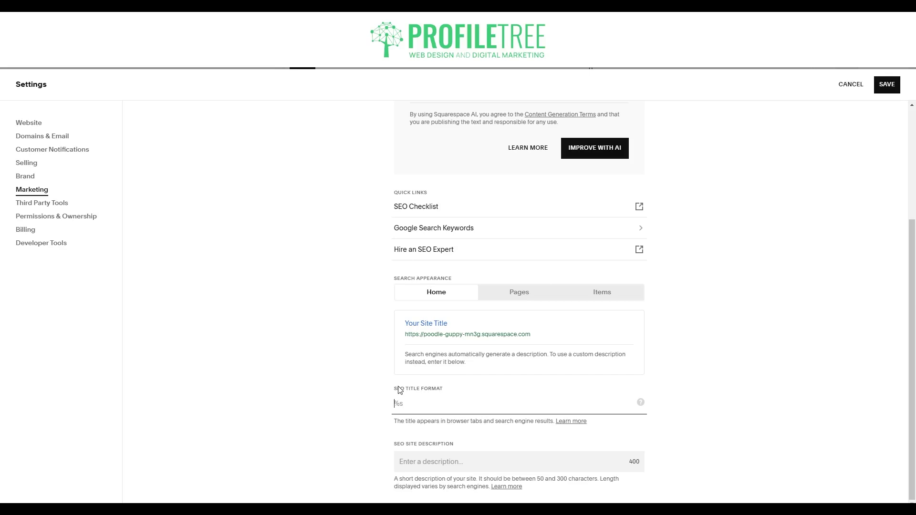
pyautogui.write('ProfileTree: Web Design, Video ')
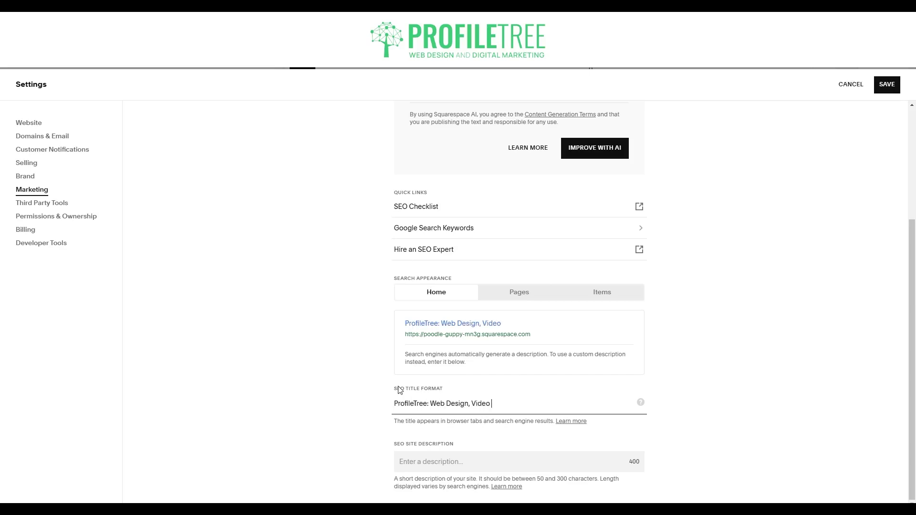
pyautogui.write('Production, Digital Marketi')
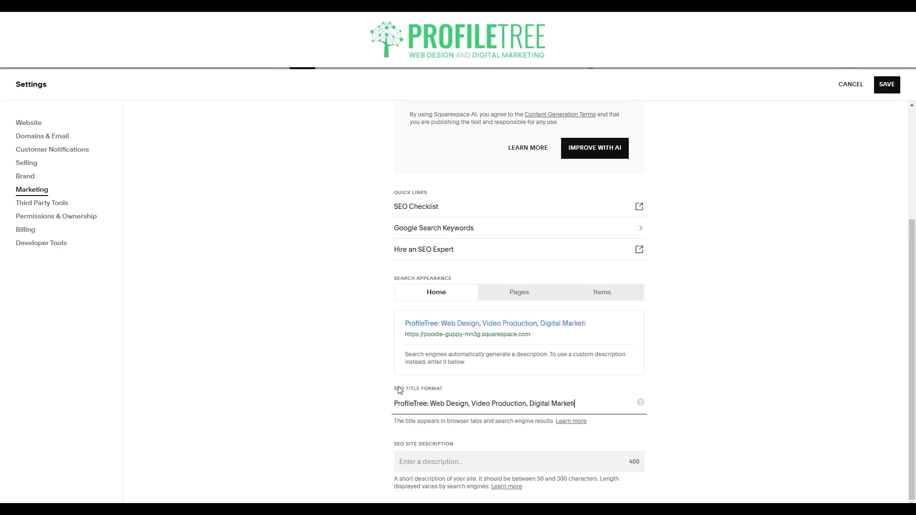
pyautogui.write('ng')
pyautogui.hotkey('ctrl', 'shift', 'Left')
pyautogui.hotkey('ctrl', 'shift', 'Left')
pyautogui.hotkey('ctrl', 'shift', 'Left')
pyautogui.hotkey('ctrl', 'shift', 'Left')
pyautogui.hotkey('ctrl', 'shift', 'Left')
pyautogui.hotkey('ctrl', 'shift', 'Left')
pyautogui.hotkey('ctrl', 'shift', 'Left')
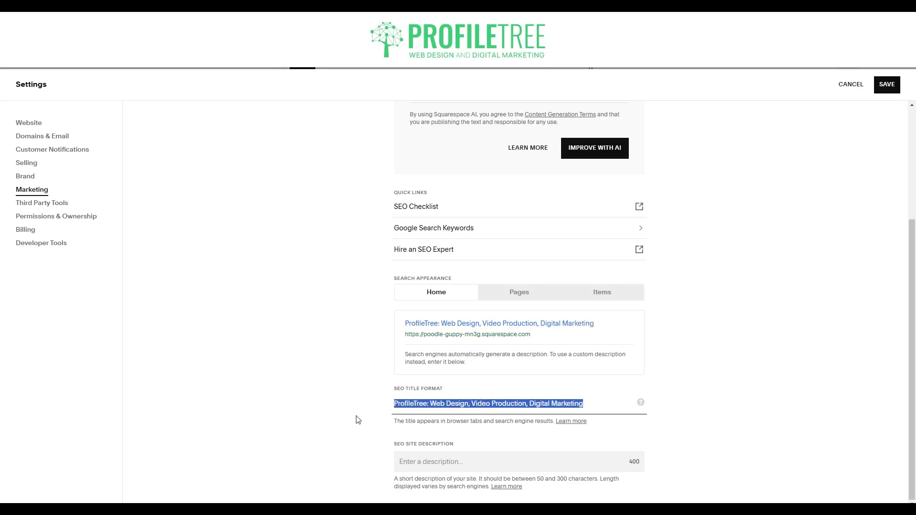
# Save the SEO appearance changes with the site description left blank and close the settings
pyautogui.click(444, 457)
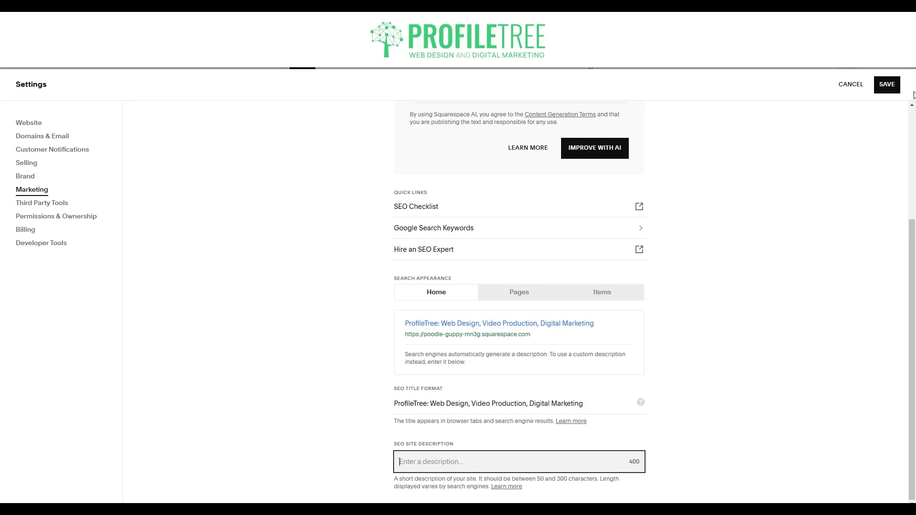
pyautogui.click(884, 92)
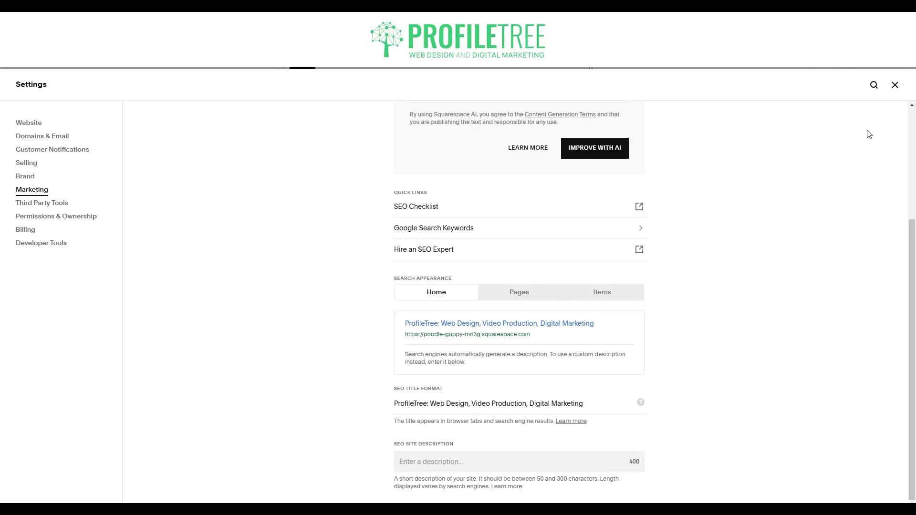
pyautogui.click(894, 84)
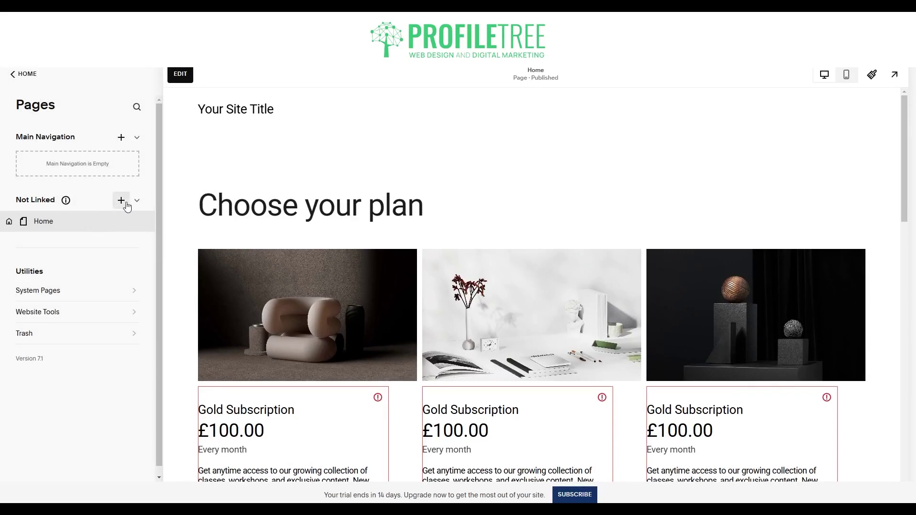
# Add a blank page named "Services" to the main navigation
pyautogui.click(122, 138)
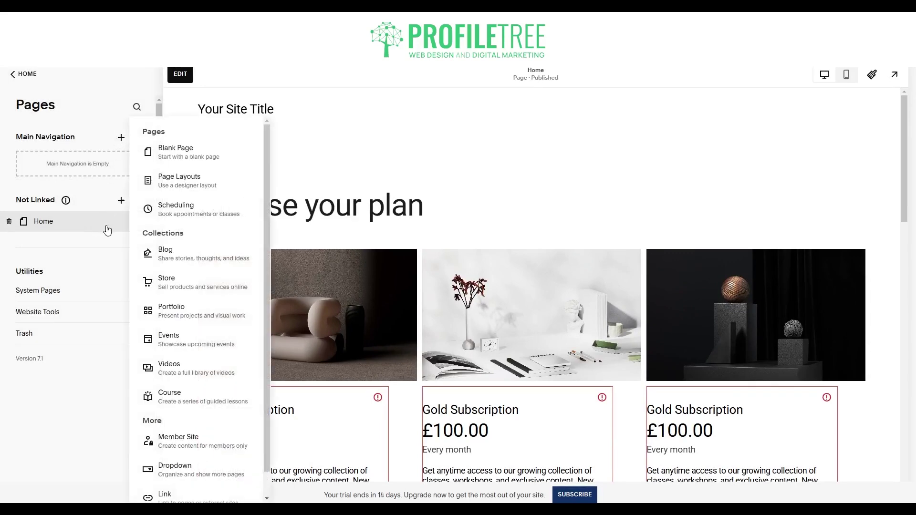
pyautogui.click(177, 163)
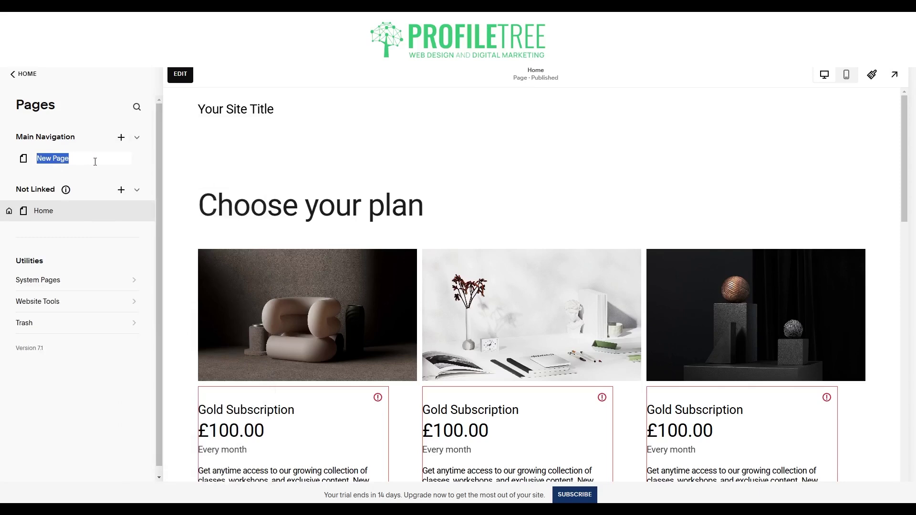
pyautogui.write('Gold')
pyautogui.press('BackSpace')
pyautogui.press('BackSpace')
pyautogui.press('BackSpace')
pyautogui.press('BackSpace')
pyautogui.write('Services')
pyautogui.press('Return')
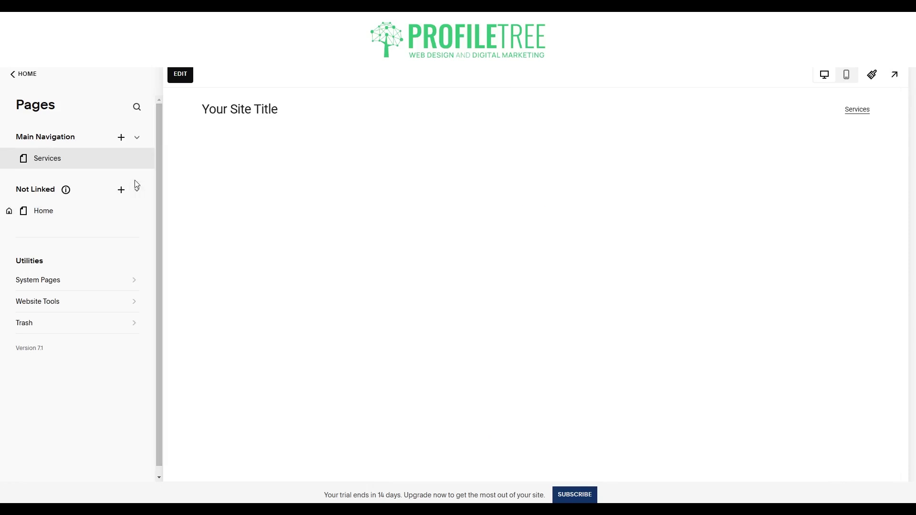
# Examine the SEO title and description fields in the Services page's settings
pyautogui.moveTo(137, 162)
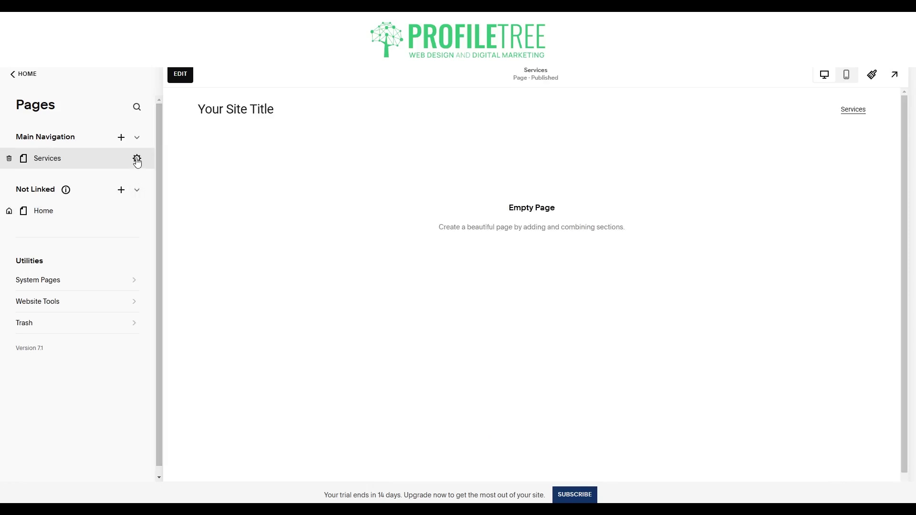
pyautogui.click(137, 159)
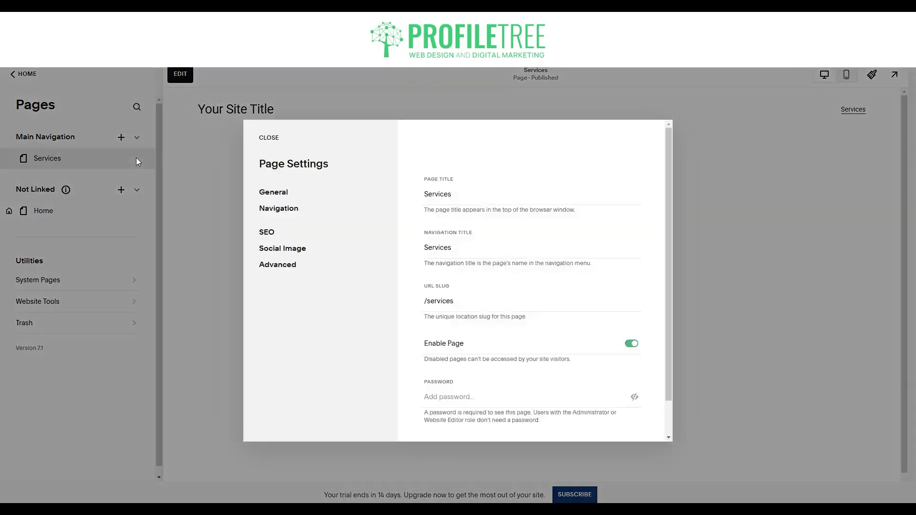
pyautogui.click(266, 234)
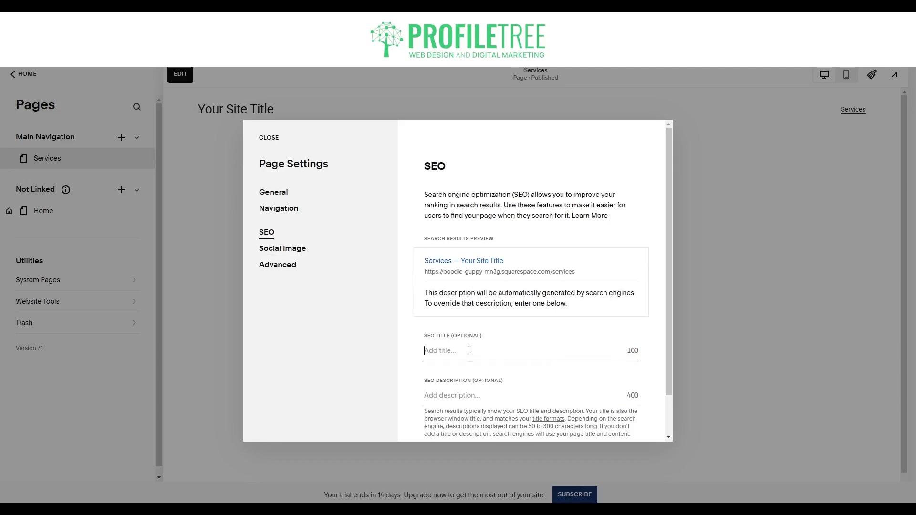
pyautogui.click(467, 394)
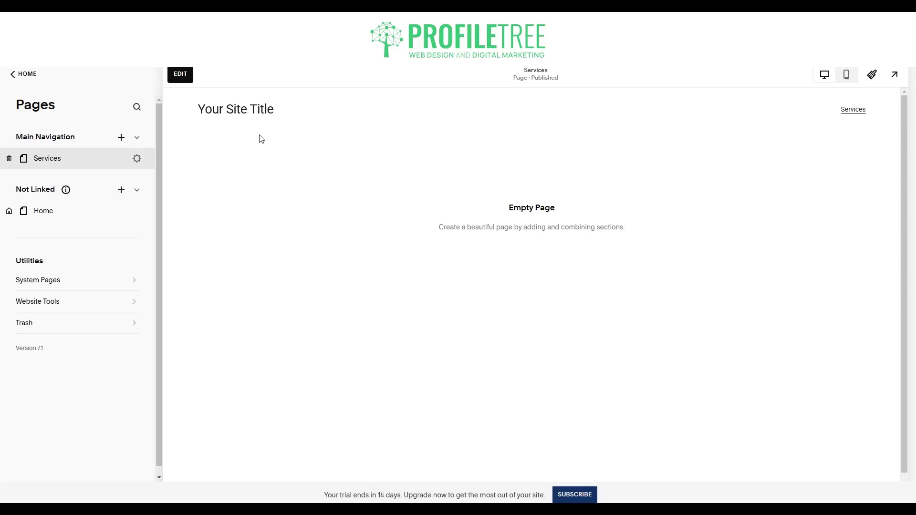
# Add a blog page to the main navigation using a layout with the image beside the post text, and open it
pyautogui.click(121, 138)
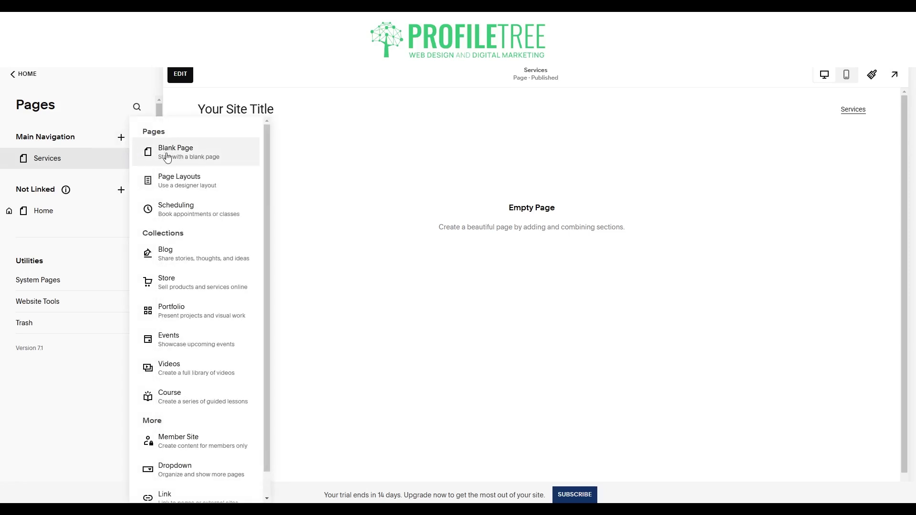
pyautogui.click(187, 262)
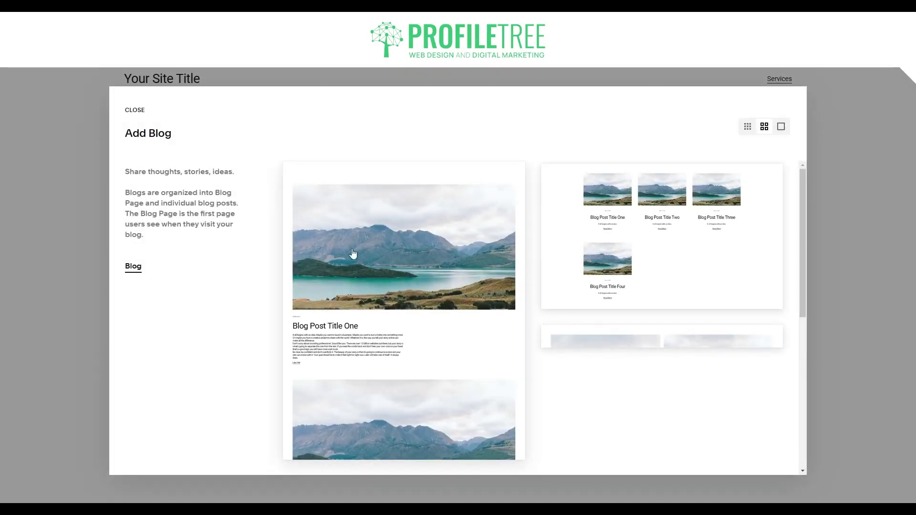
pyautogui.scroll(-5, 511, 264)
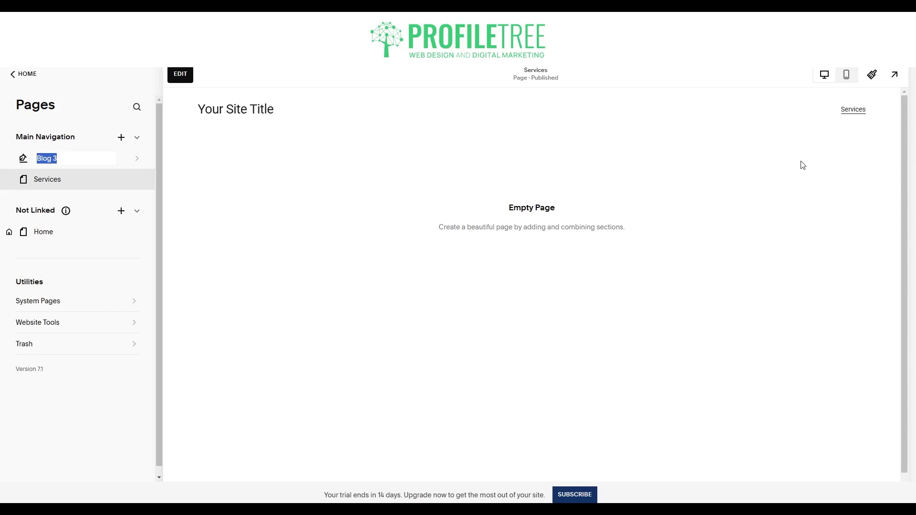
pyautogui.press('Return')
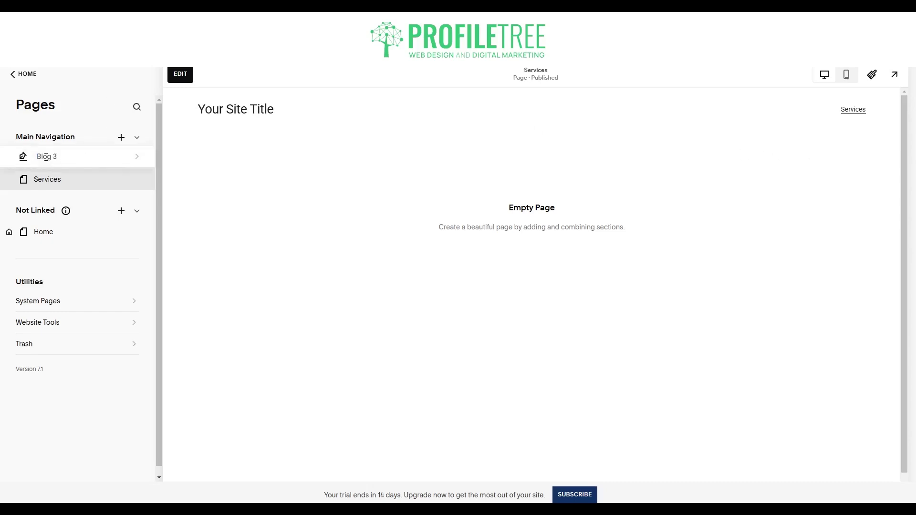
pyautogui.click(97, 156)
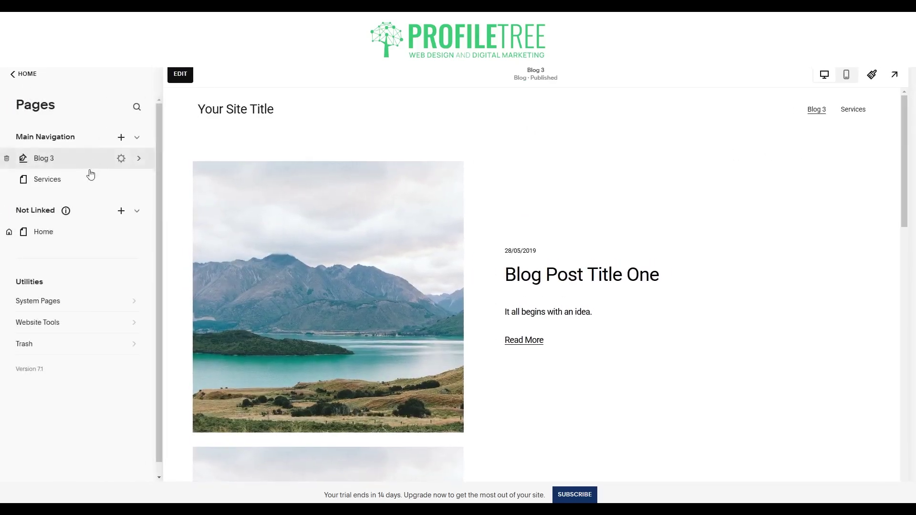
# Rename the new blog page as "Blog"
pyautogui.doubleClick(112, 157)
pyautogui.click(78, 158)
pyautogui.press('BackSpace')
pyautogui.press('BackSpace')
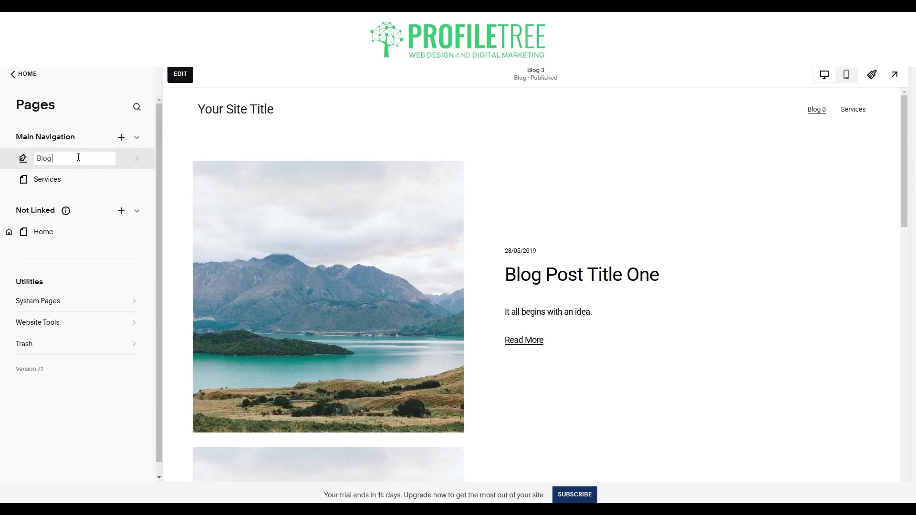
pyautogui.press('Return')
# Change the blog page's URL slug to /blog in its general settings
pyautogui.click(125, 161)
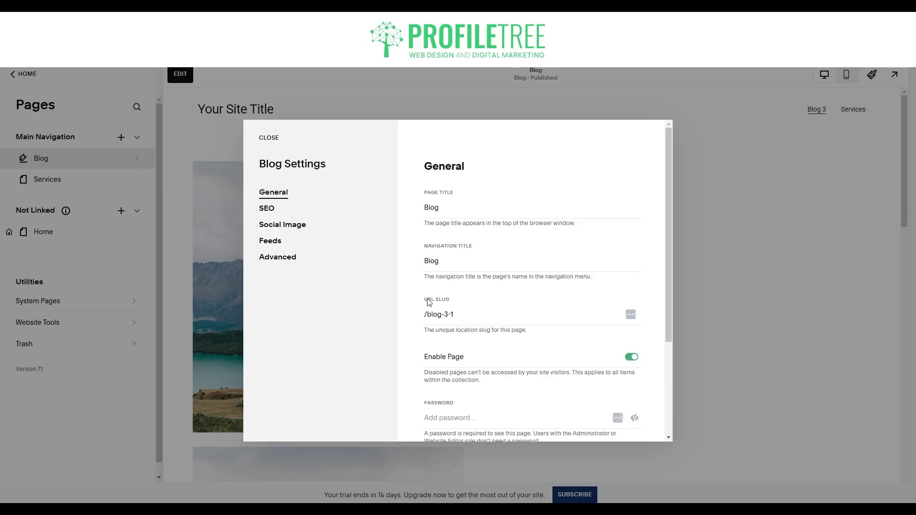
pyautogui.moveTo(424, 316)
pyautogui.mouseDown()
pyautogui.moveTo(458, 317)
pyautogui.moveTo(421, 319)
pyautogui.mouseUp()
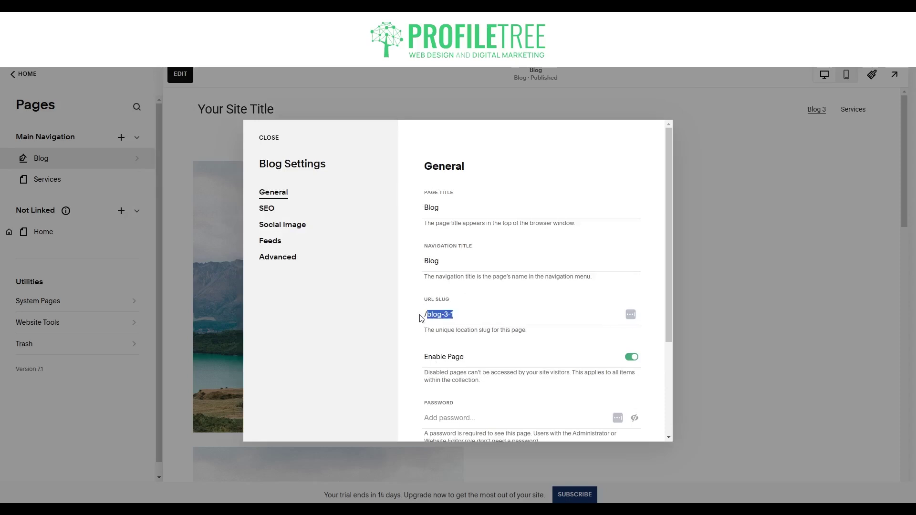
pyautogui.click(457, 318)
pyautogui.press('BackSpace')
pyautogui.press('BackSpace')
pyautogui.press('BackSpace')
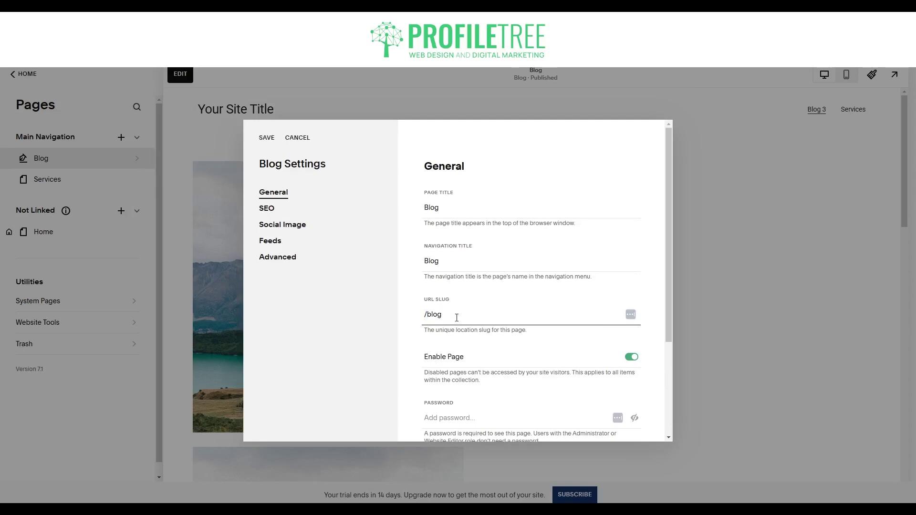
pyautogui.click(353, 321)
# Set the blog page's SEO title to "Blog" and save the blog settings
pyautogui.click(265, 209)
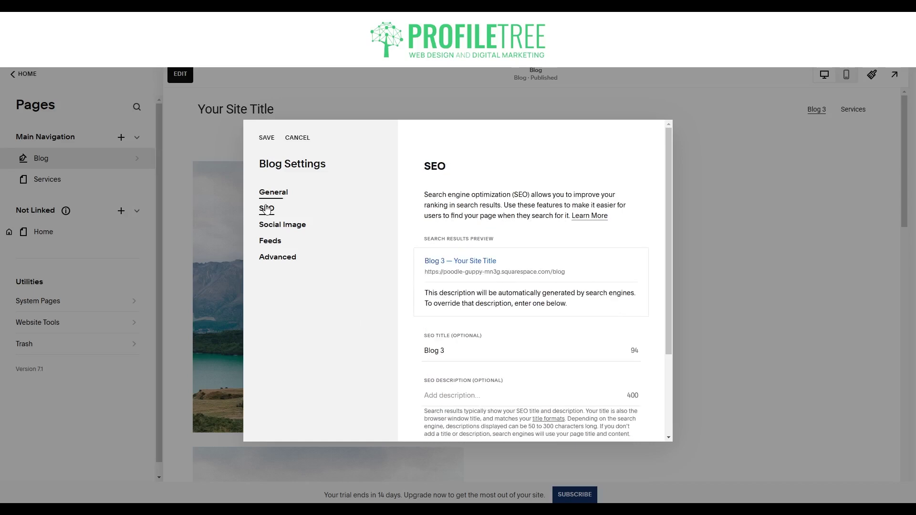
pyautogui.click(447, 364)
pyautogui.press('BackSpace')
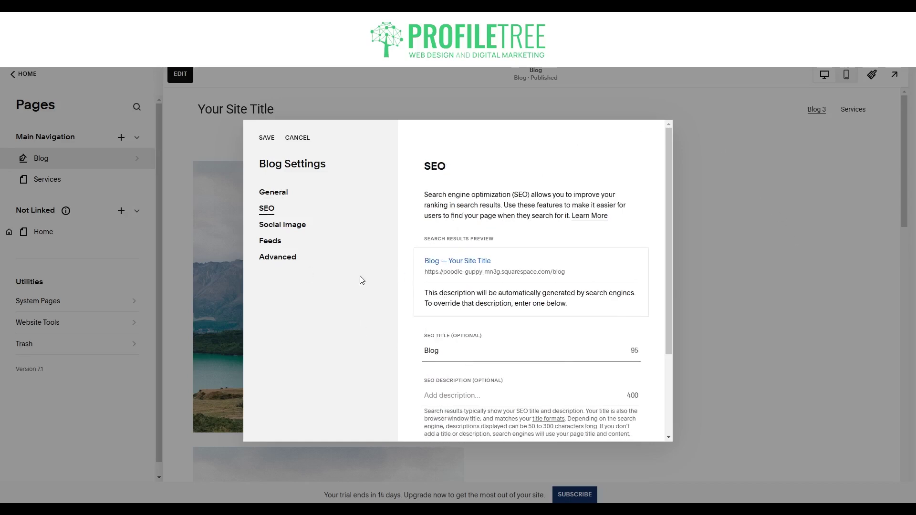
pyautogui.press('Tab')
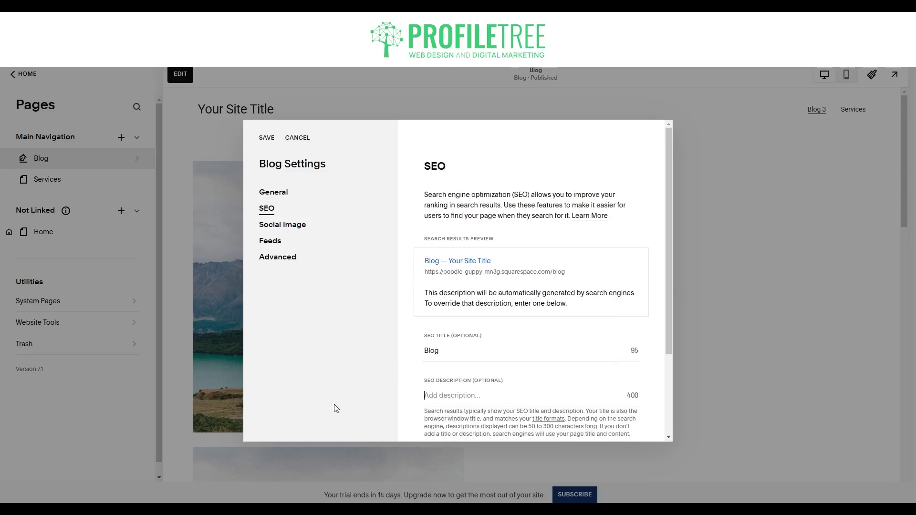
pyautogui.click(267, 137)
pyautogui.click(674, 310)
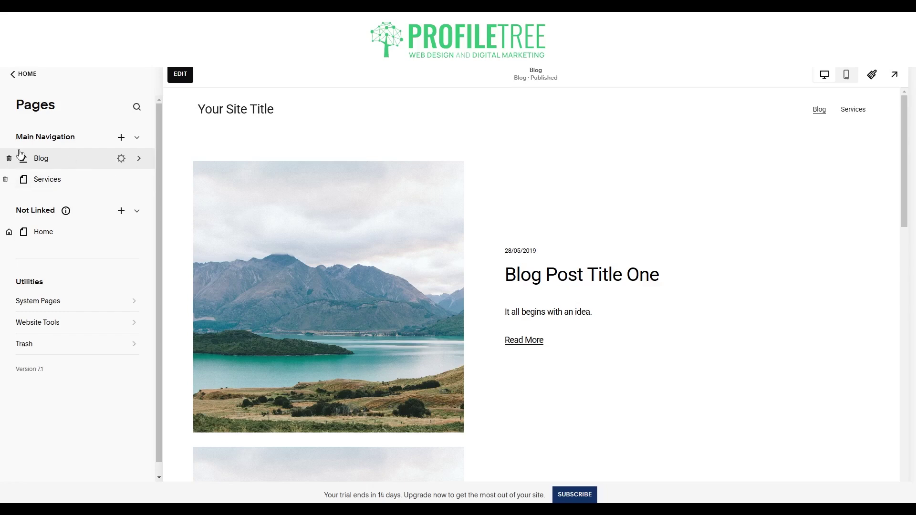
pyautogui.click(182, 75)
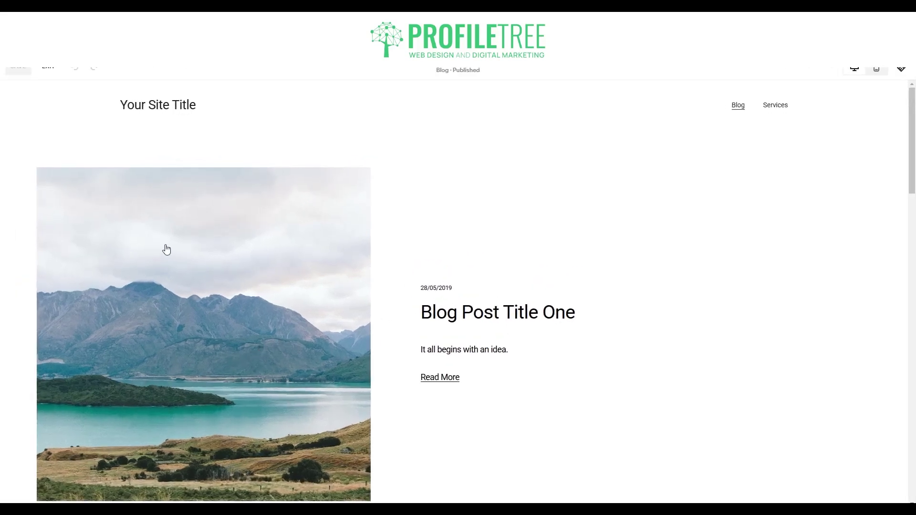
pyautogui.click(41, 75)
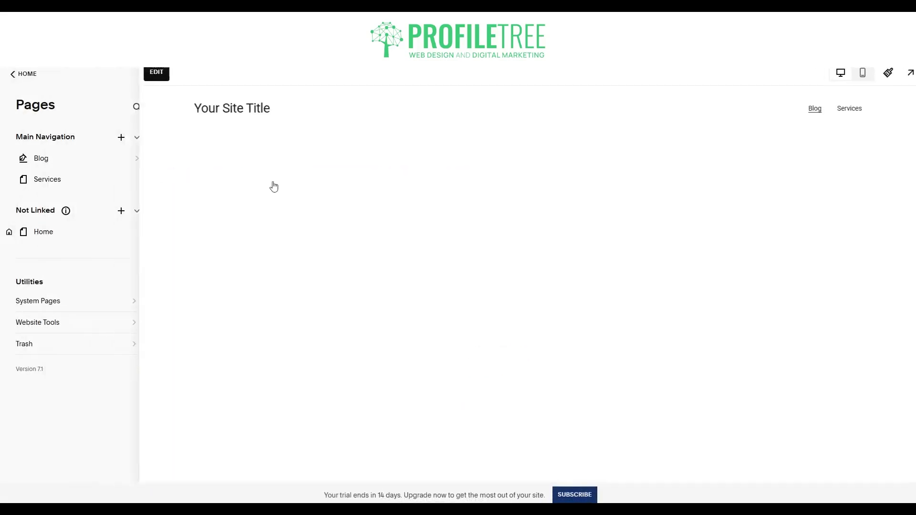
pyautogui.doubleClick(65, 165)
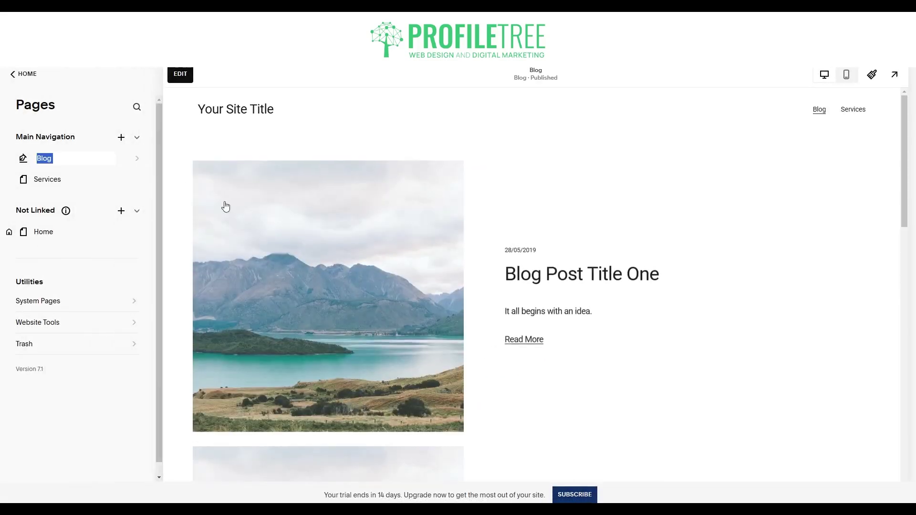
pyautogui.click(188, 198)
# Open the settings of Blog Post Title One in the blog's post list and examine its SEO and content options
pyautogui.click(139, 158)
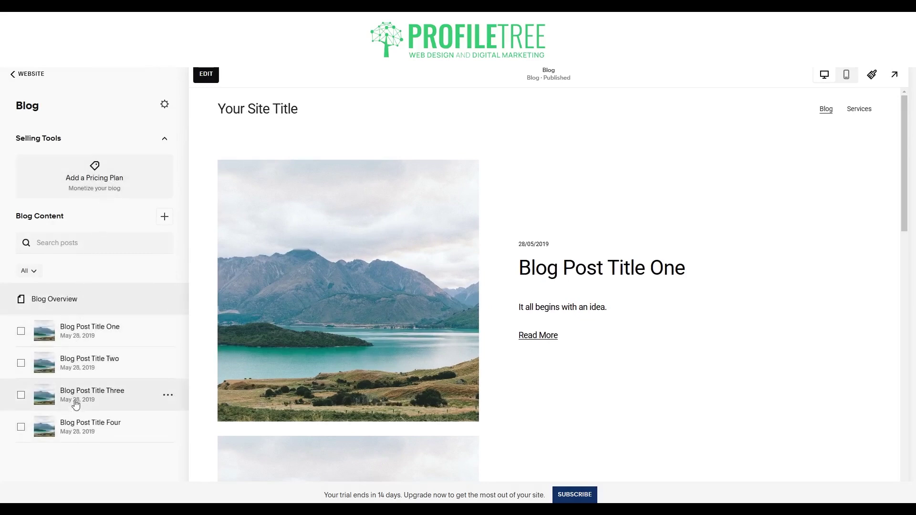
pyautogui.moveTo(56, 340)
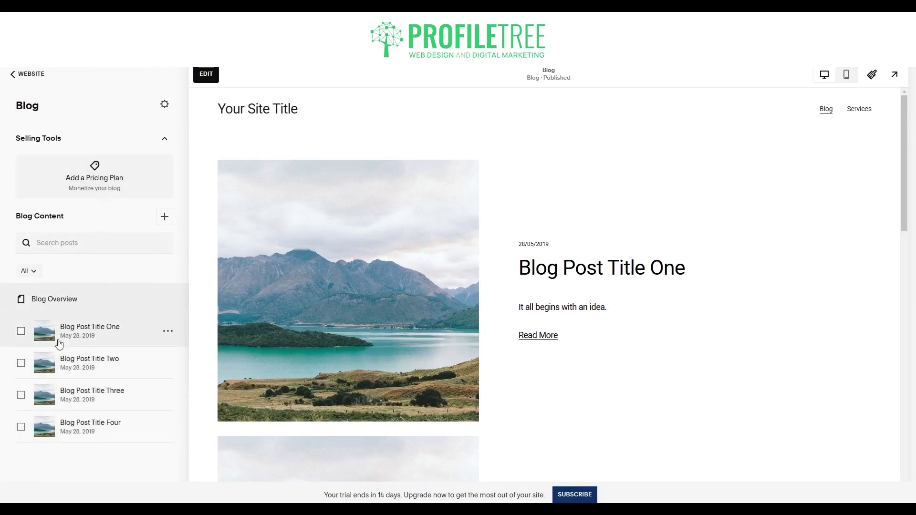
pyautogui.click(169, 334)
pyautogui.click(162, 352)
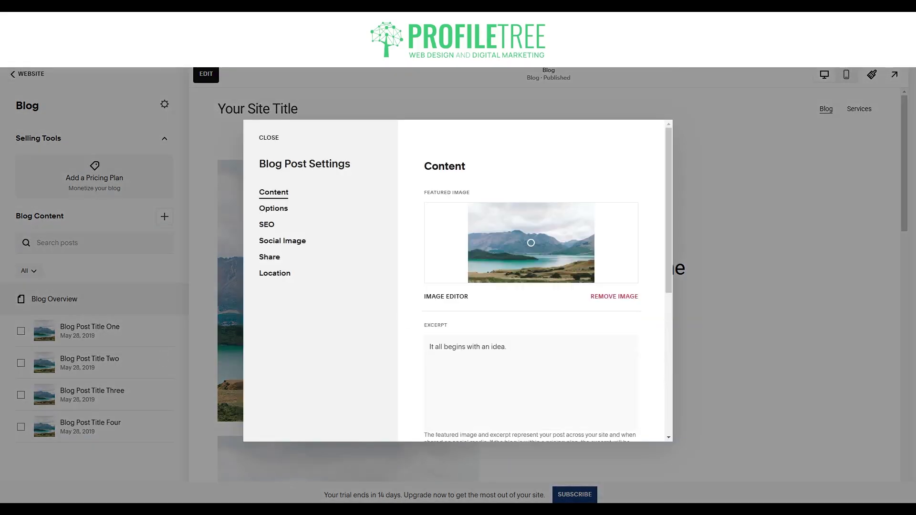
pyautogui.click(268, 224)
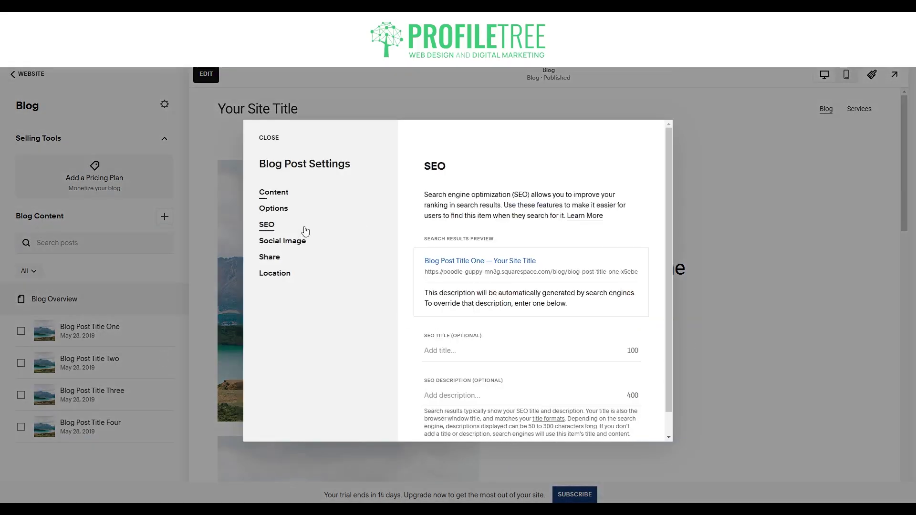
pyautogui.click(274, 192)
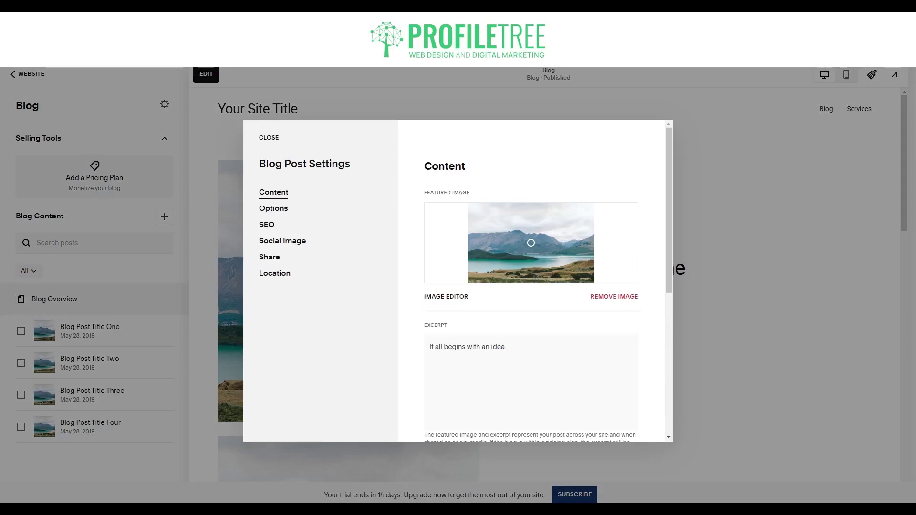
pyautogui.click(269, 225)
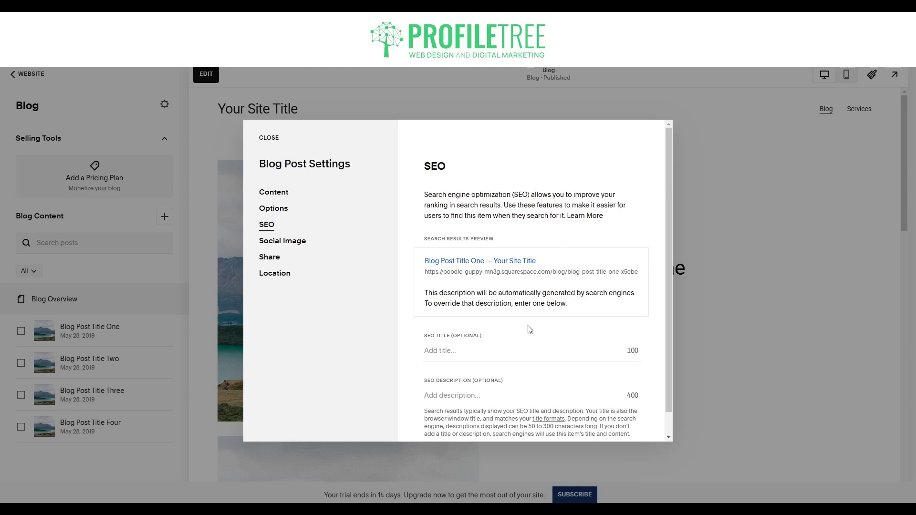
# Check the post's social image settings, close them and open Blog Post Title One
pyautogui.click(285, 242)
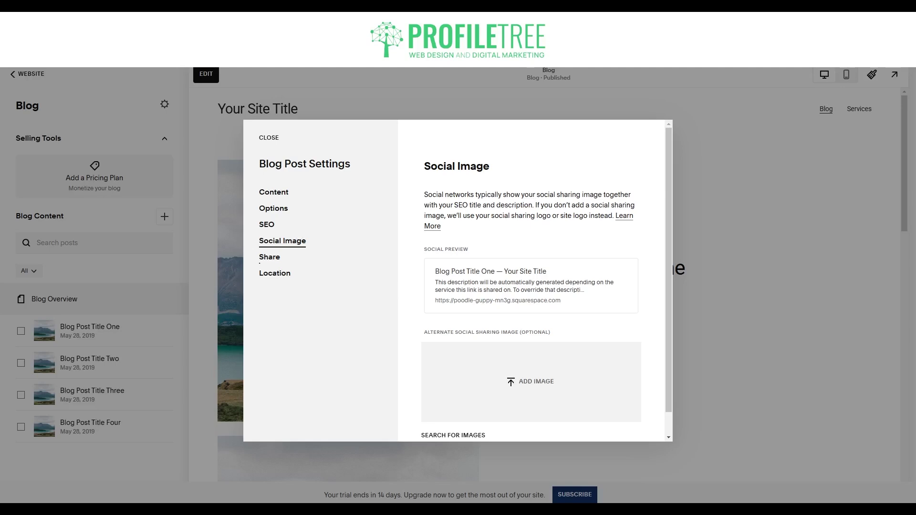
pyautogui.scroll(-1, 531, 281)
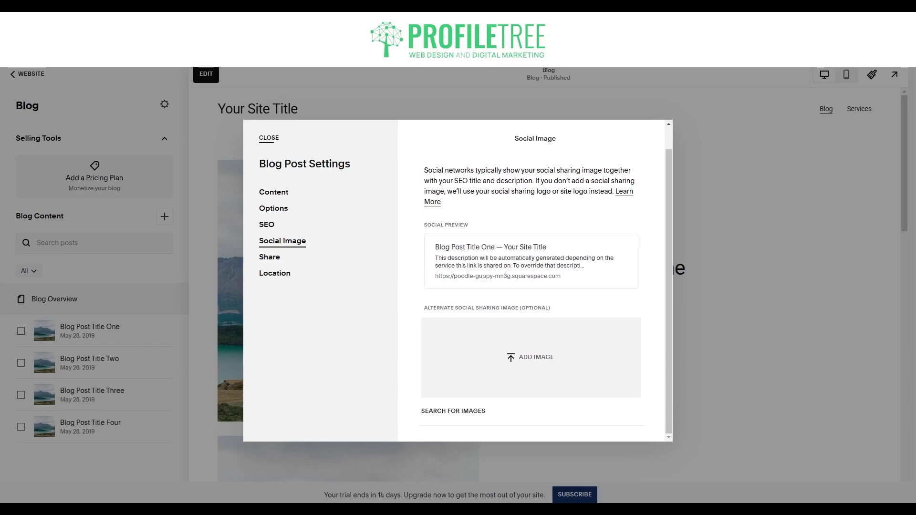
pyautogui.click(277, 138)
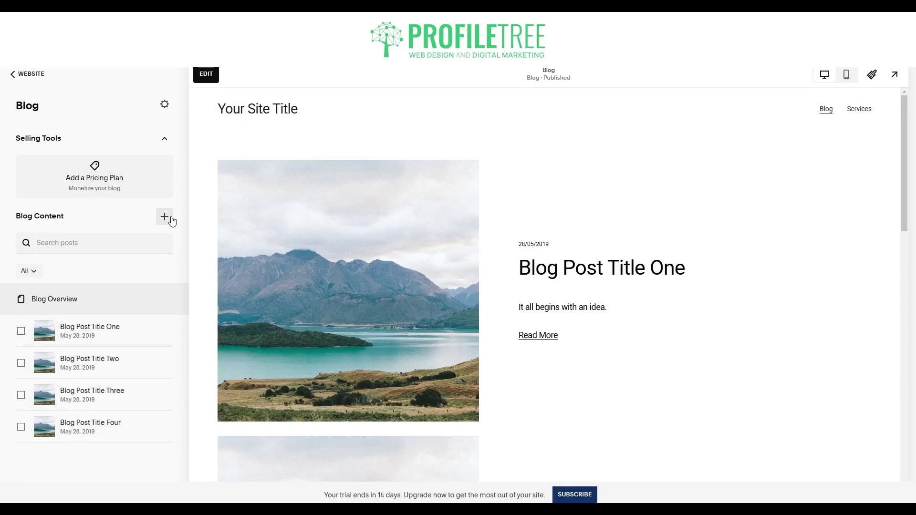
pyautogui.click(88, 336)
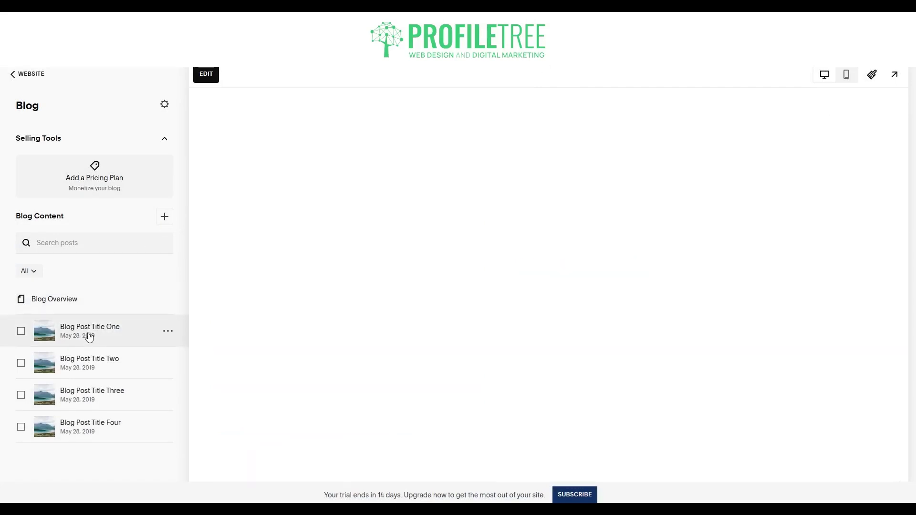
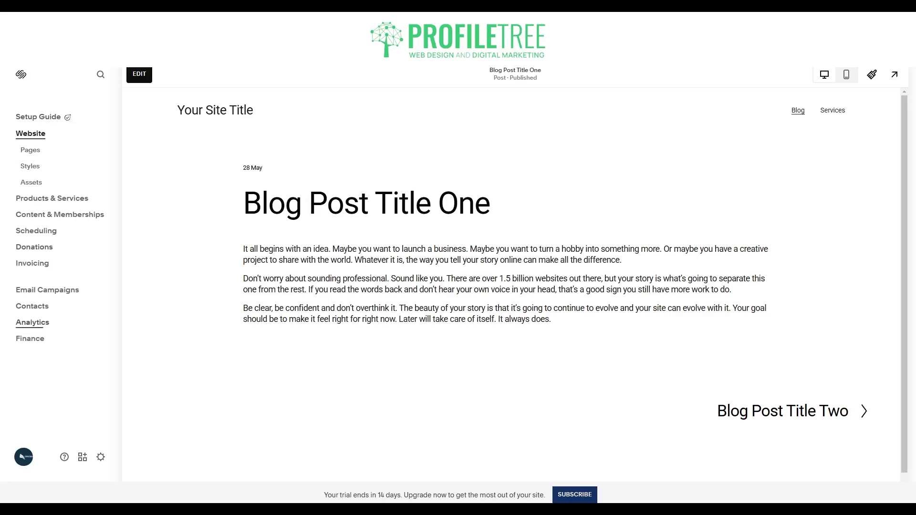
# Examine the Analytics reports for traffic, traffic sources, search keywords and geography, as well as sales and engagement
pyautogui.click(33, 322)
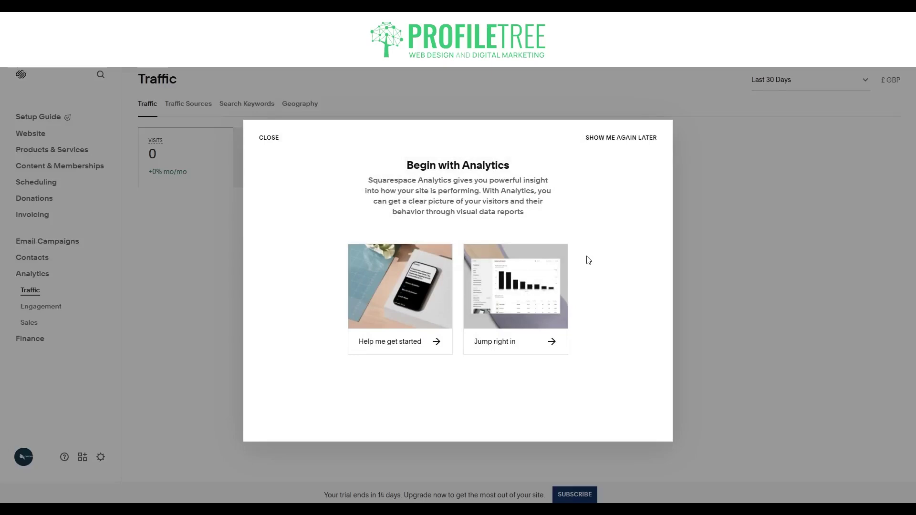
pyautogui.click(641, 138)
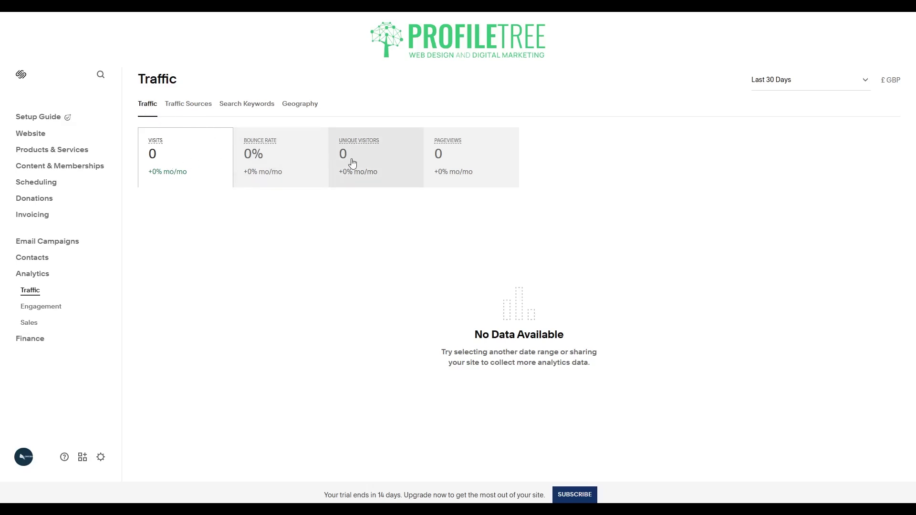
pyautogui.click(197, 109)
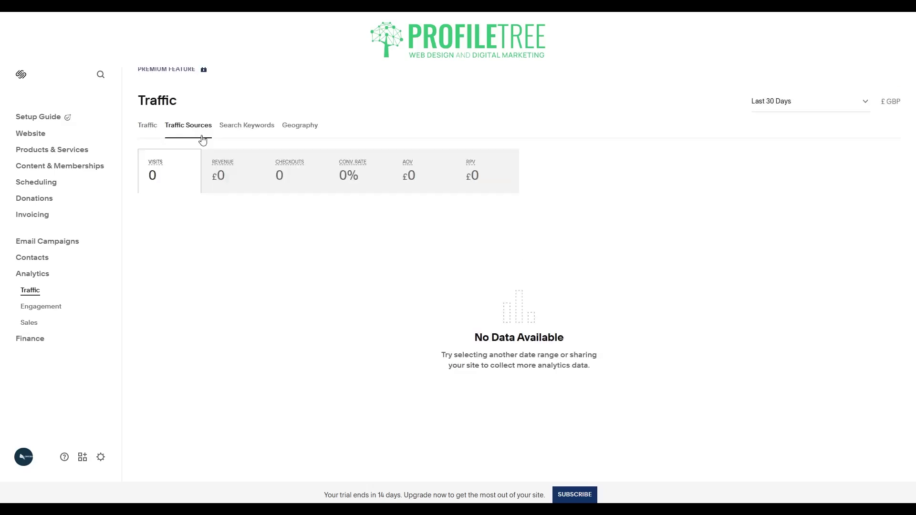
pyautogui.click(254, 128)
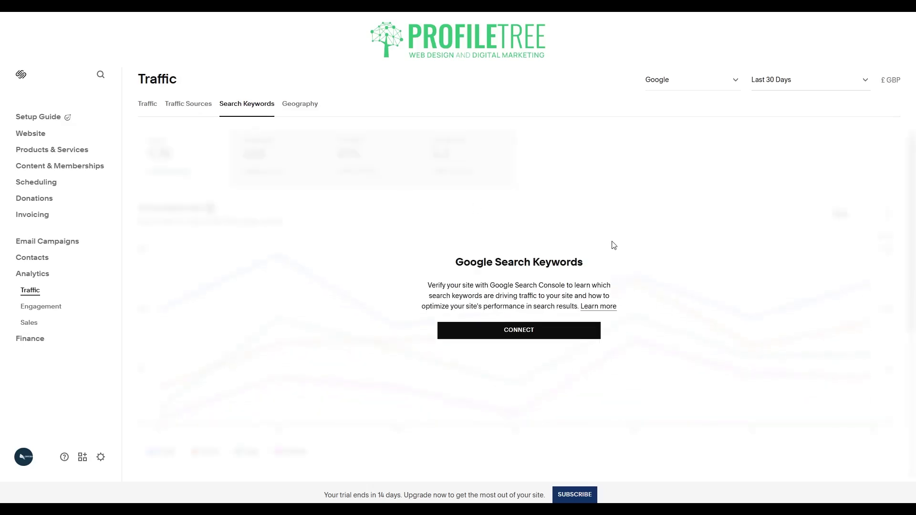
pyautogui.click(308, 104)
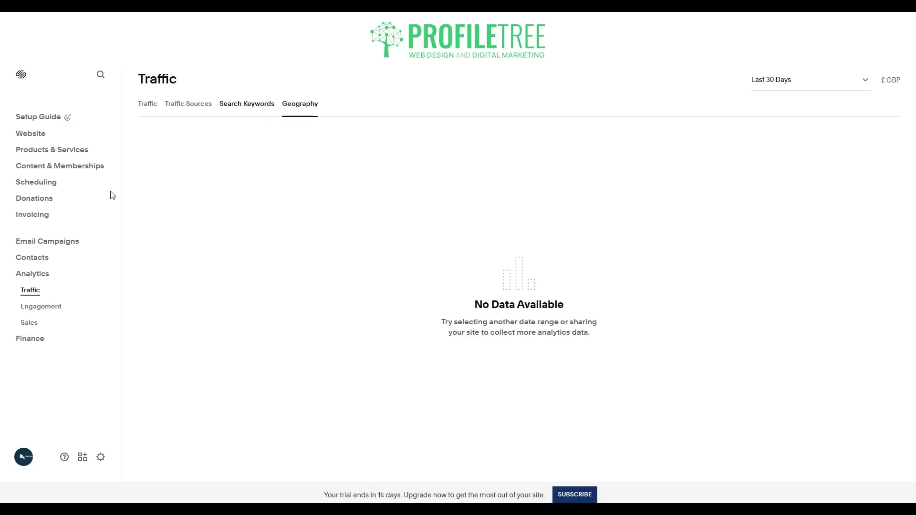
pyautogui.click(38, 323)
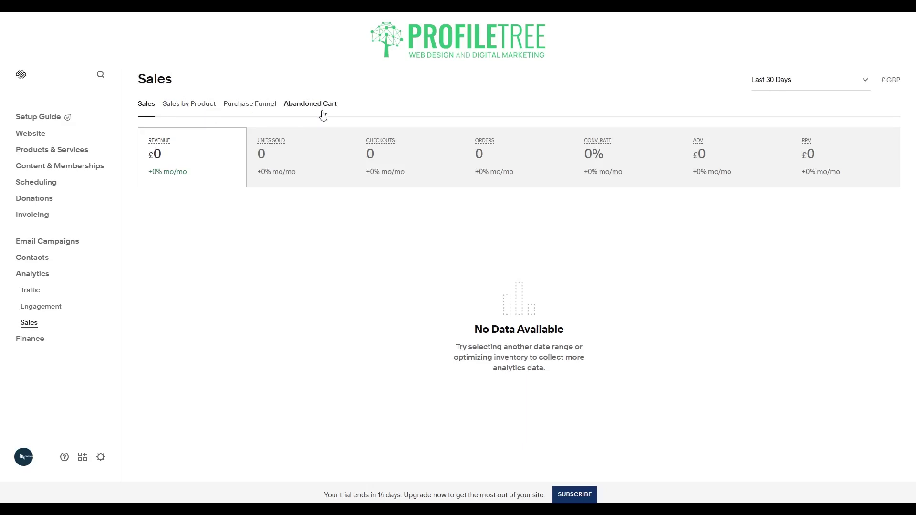
pyautogui.click(50, 308)
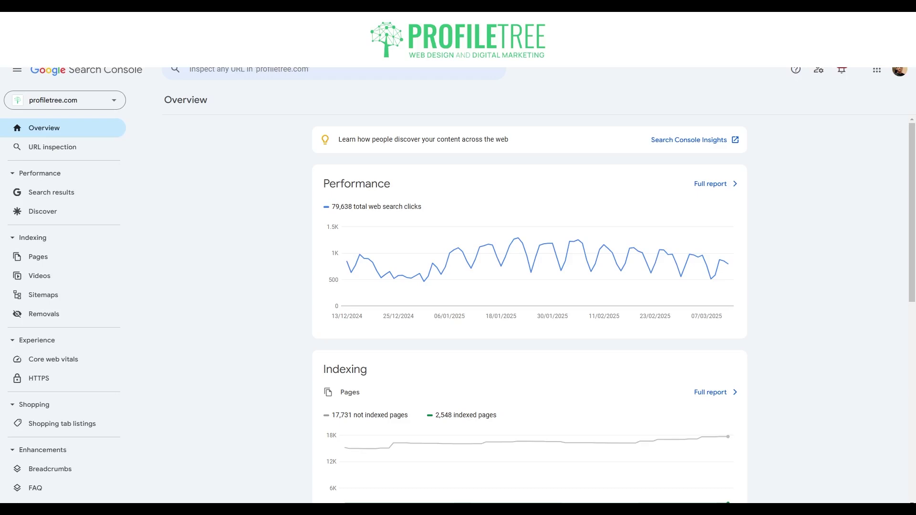
# Switch to Google Search Console and start adding a new property from the list of domain properties
pyautogui.click(65, 101)
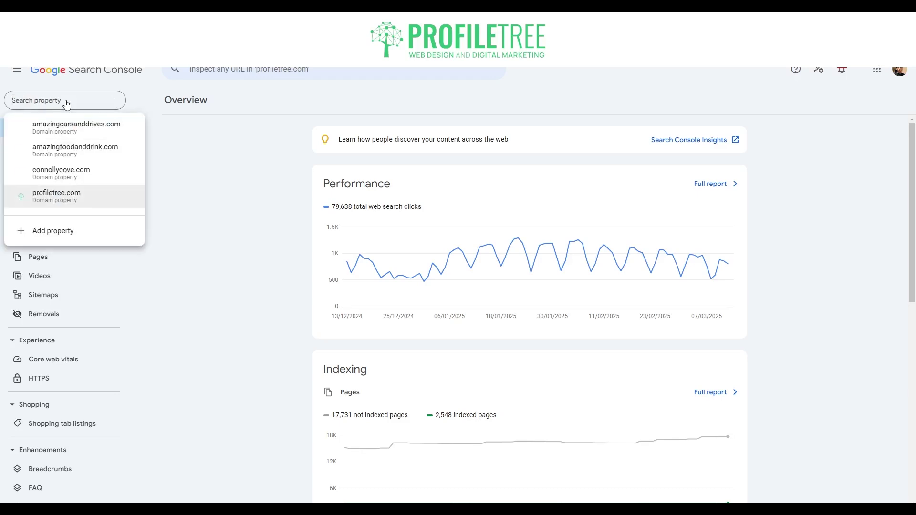
pyautogui.click(41, 234)
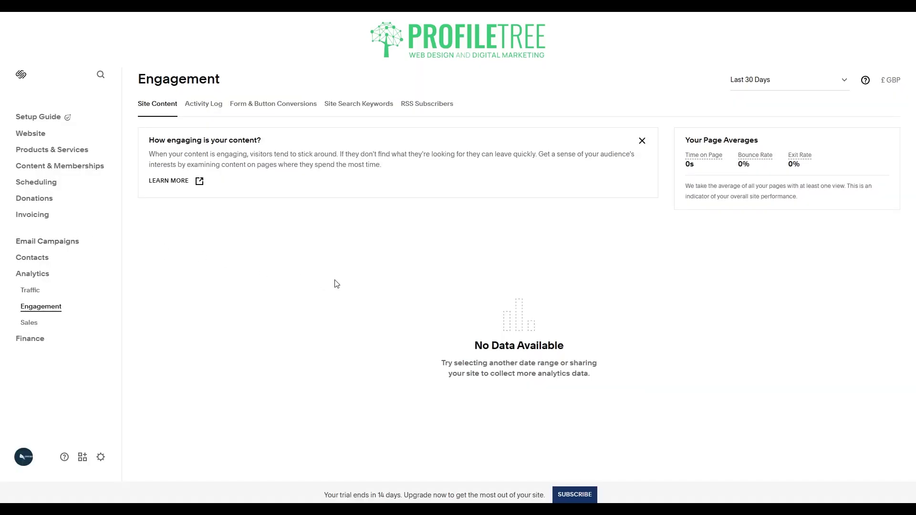
# Back in Squarespace, search for "domain" and open the Domains settings
pyautogui.press('/')
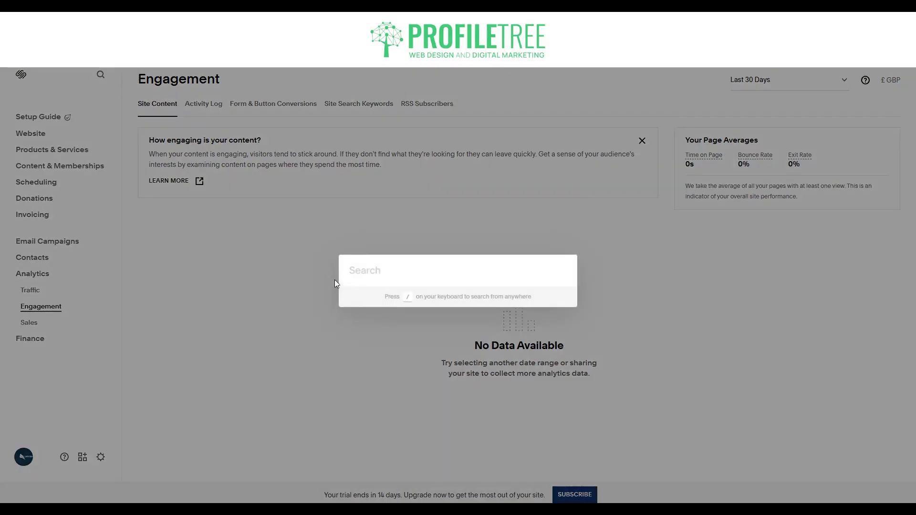
pyautogui.write('doma')
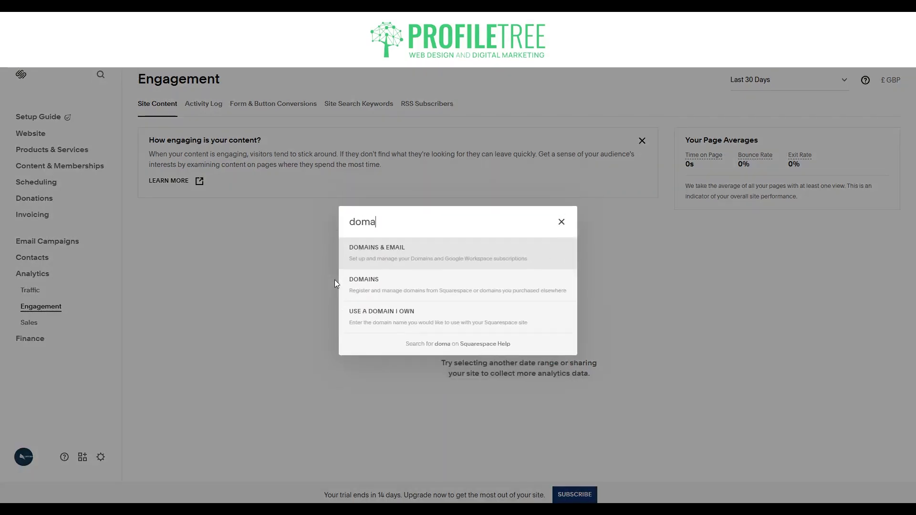
pyautogui.write('in')
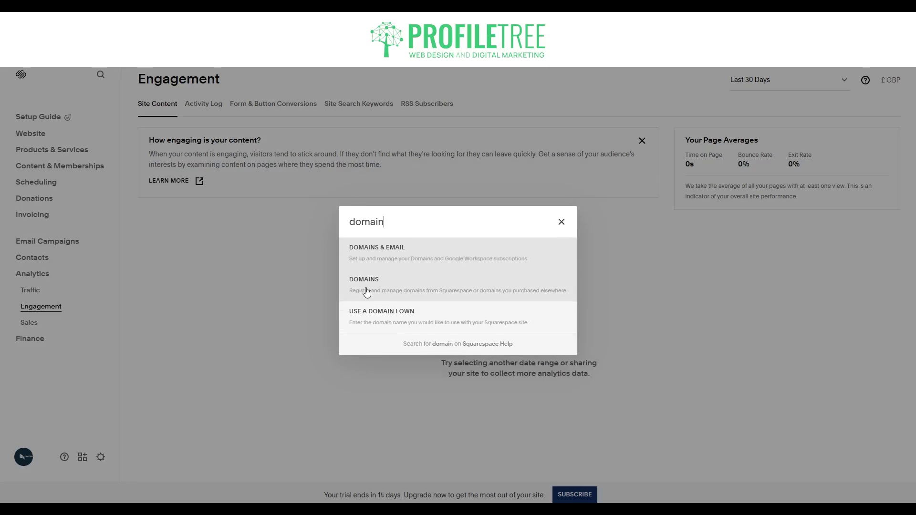
pyautogui.click(366, 293)
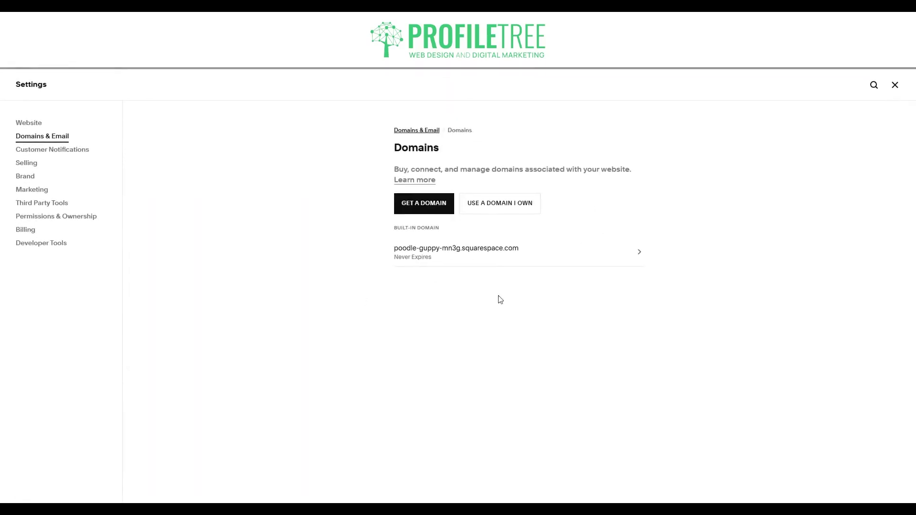
# Look at the Domains options, opening the setup for using an already owned domain and closing it without changes
pyautogui.doubleClick(456, 130)
pyautogui.click(447, 130)
pyautogui.doubleClick(453, 130)
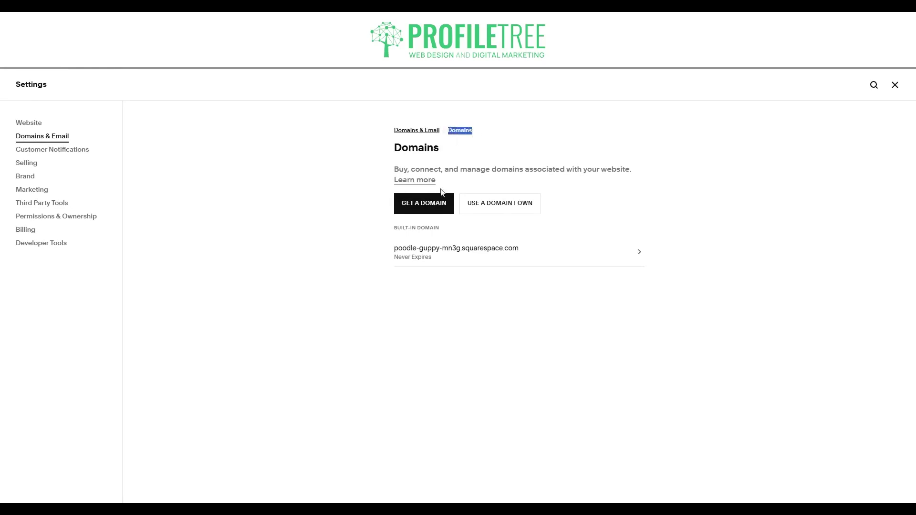
pyautogui.click(486, 204)
pyautogui.click(269, 138)
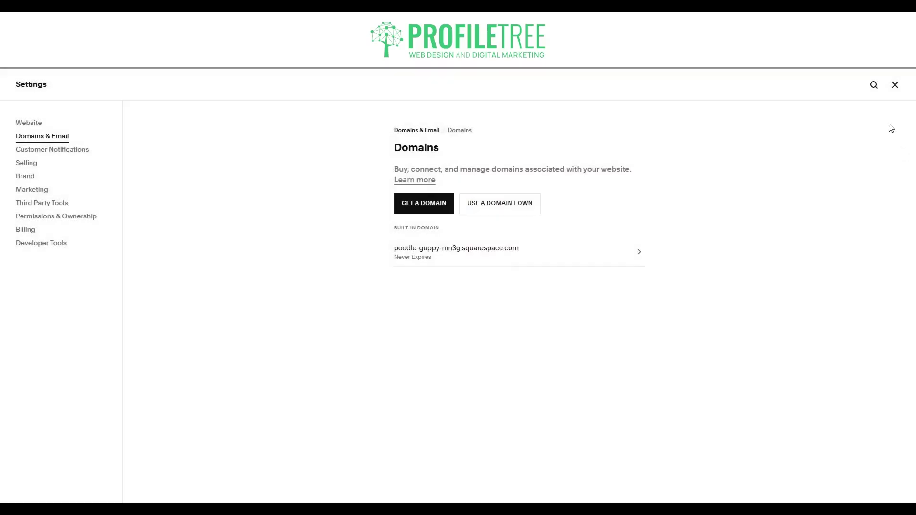